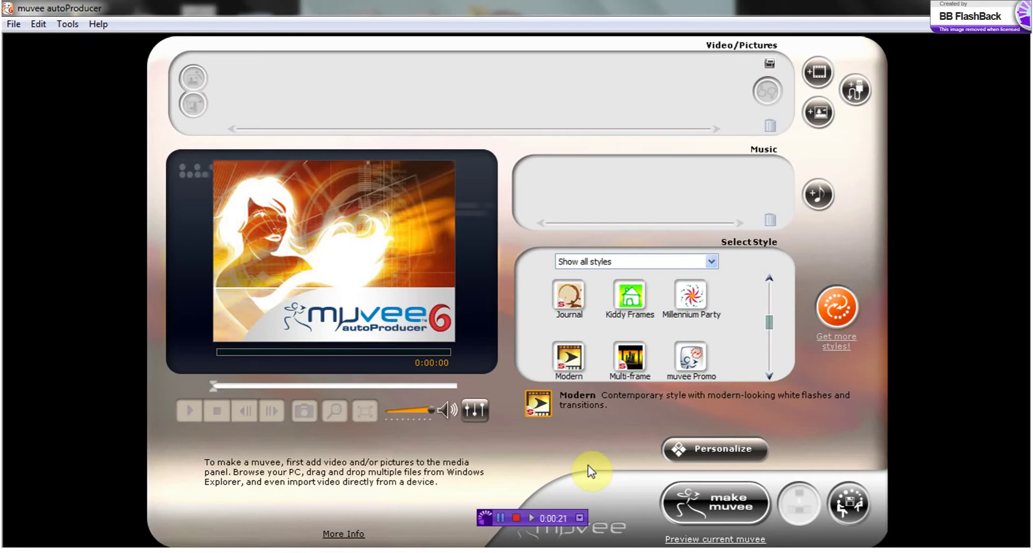
Add all eight fishing photos from the Autoproducer folder, selecting the range from first to last photo
click(822, 126)
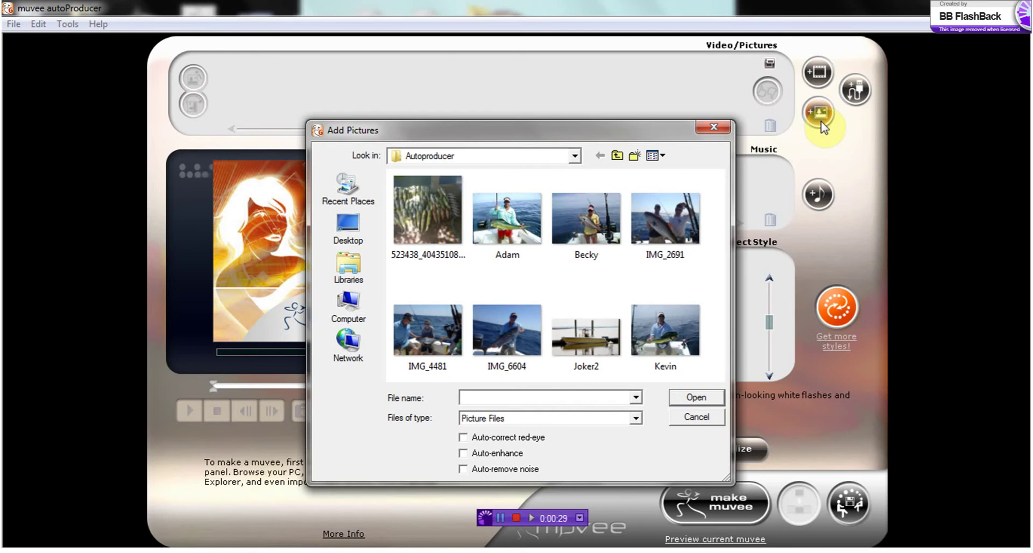
click(450, 190)
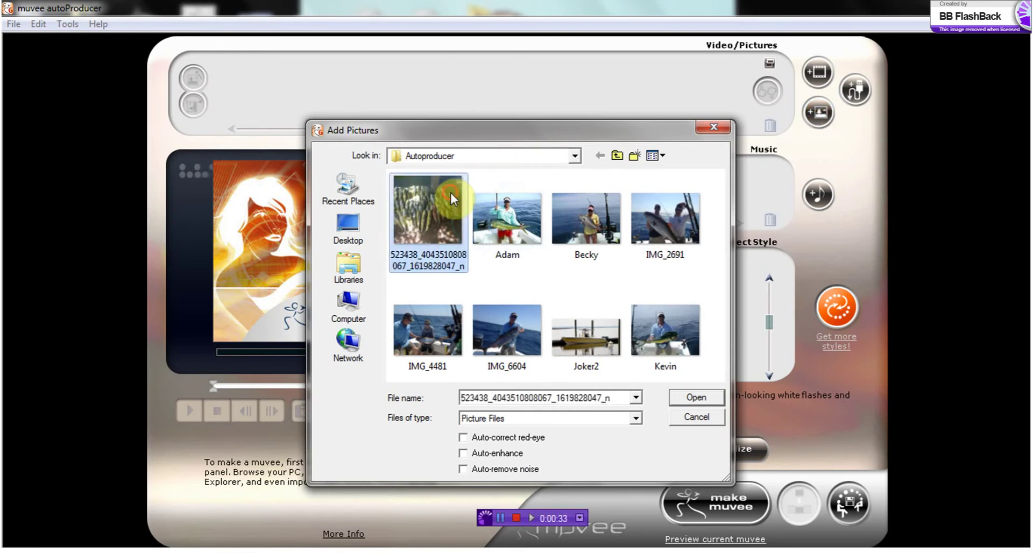
ctrl+click(685, 345)
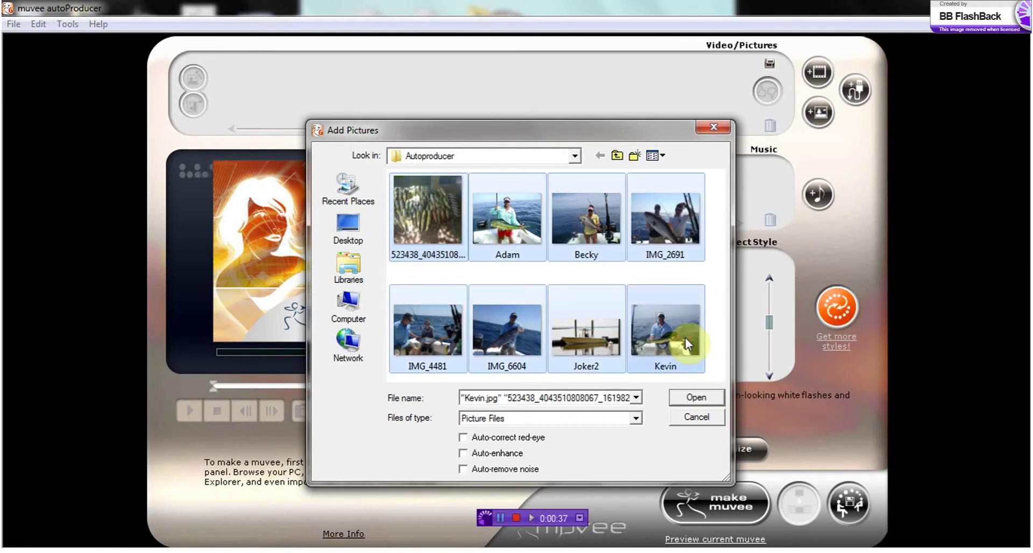
click(700, 398)
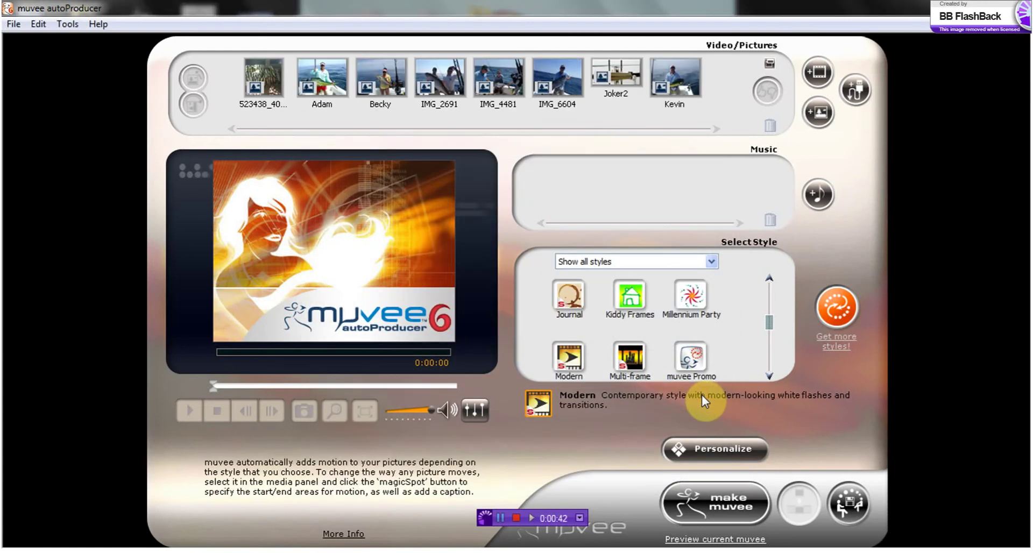
Add the 0:04:44 'Bad to the Bone' track from the Autoproducer folder as the music
click(827, 206)
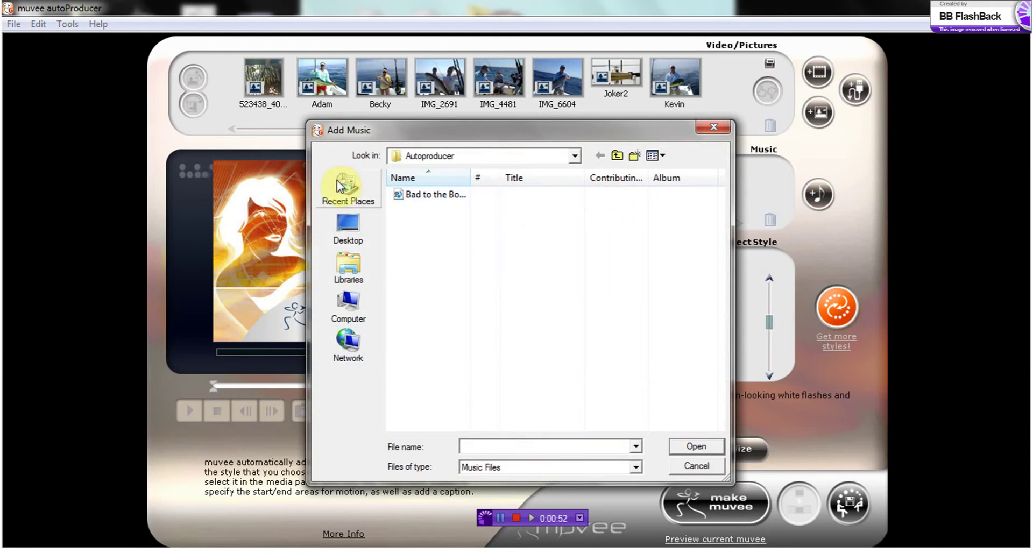
click(425, 197)
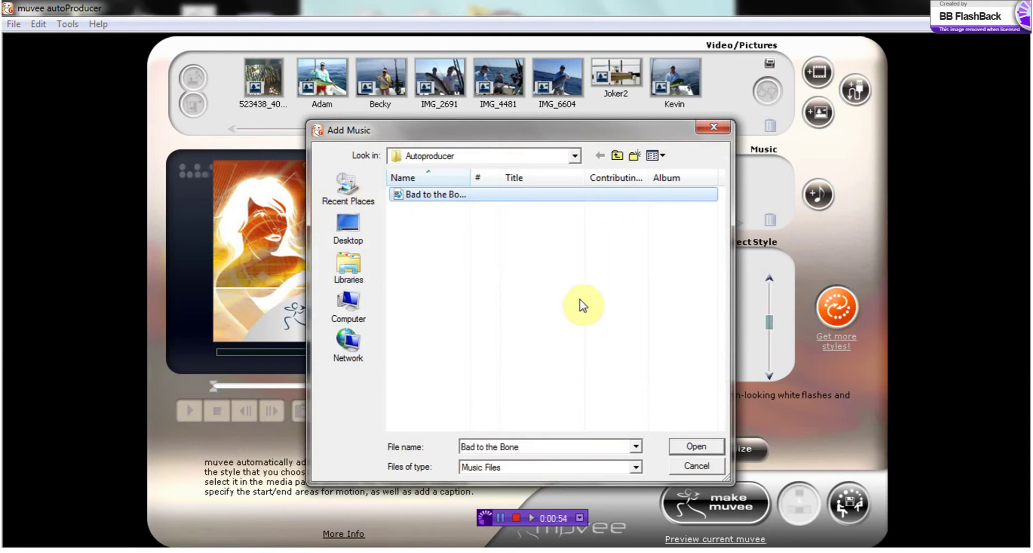
click(708, 450)
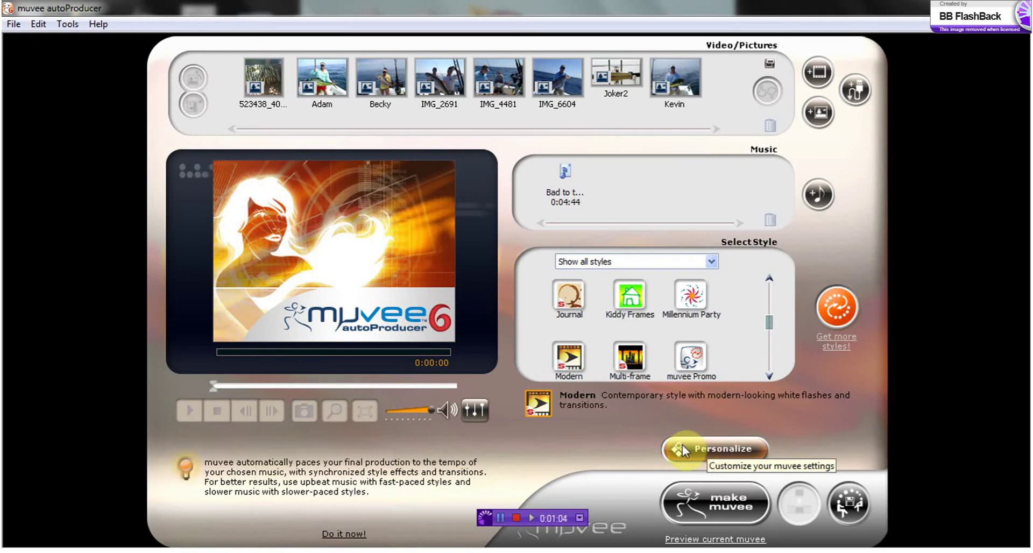
Pick the Sentimental style, the slow style with animated floral motifs, from the style list
drag(775, 333, 770, 347)
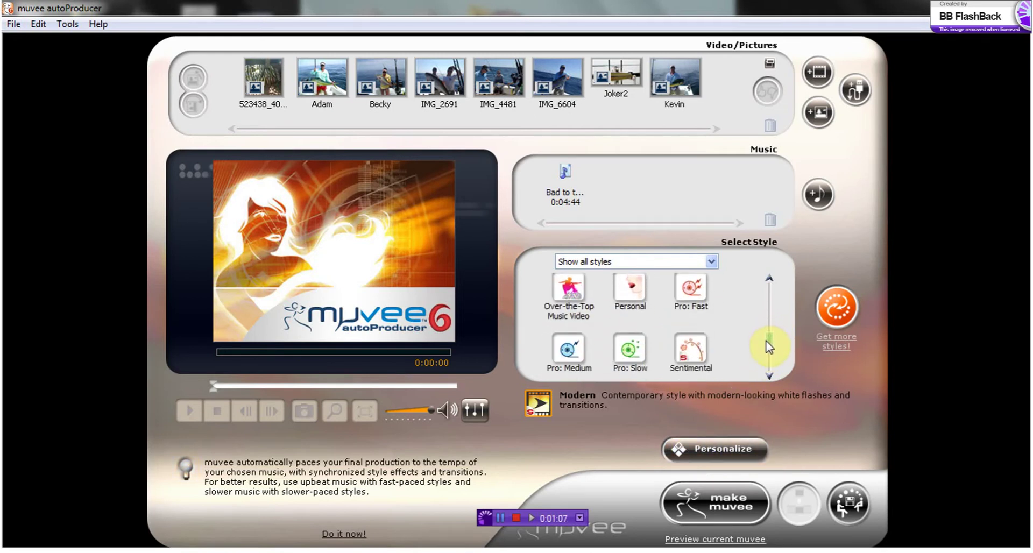
click(692, 350)
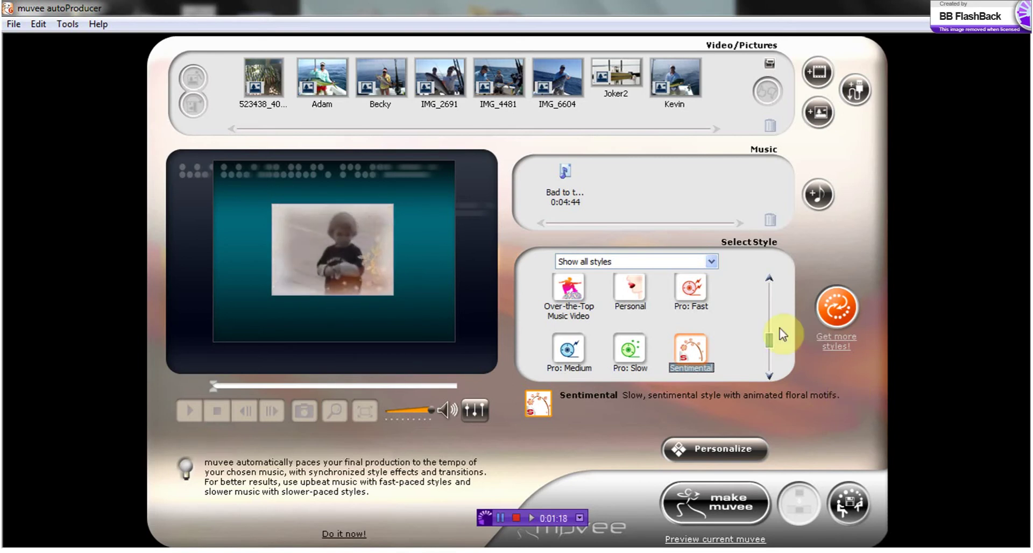
In Personalize, replace the 'my muvee' title with 'Fishing Trip' and use Basic title animation
click(694, 447)
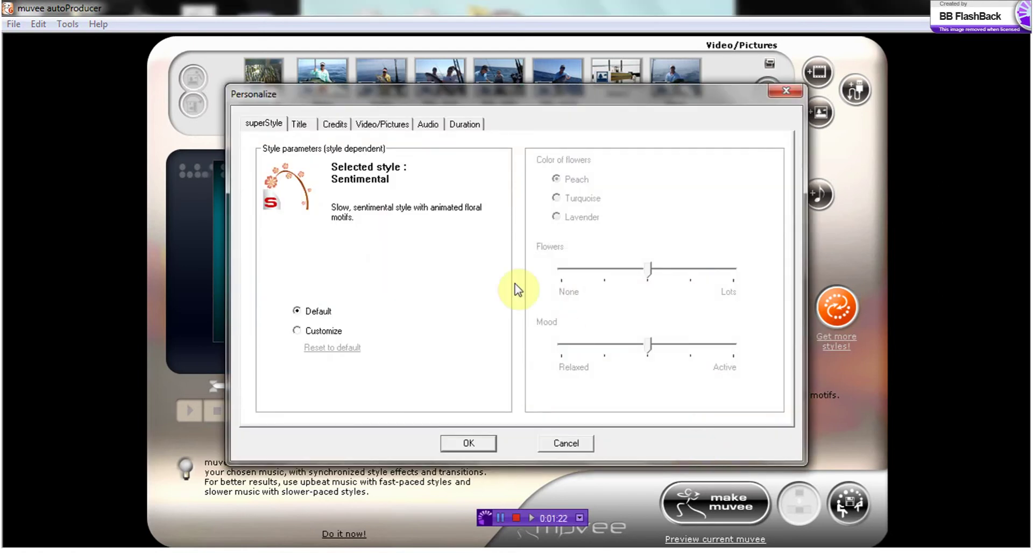
click(299, 125)
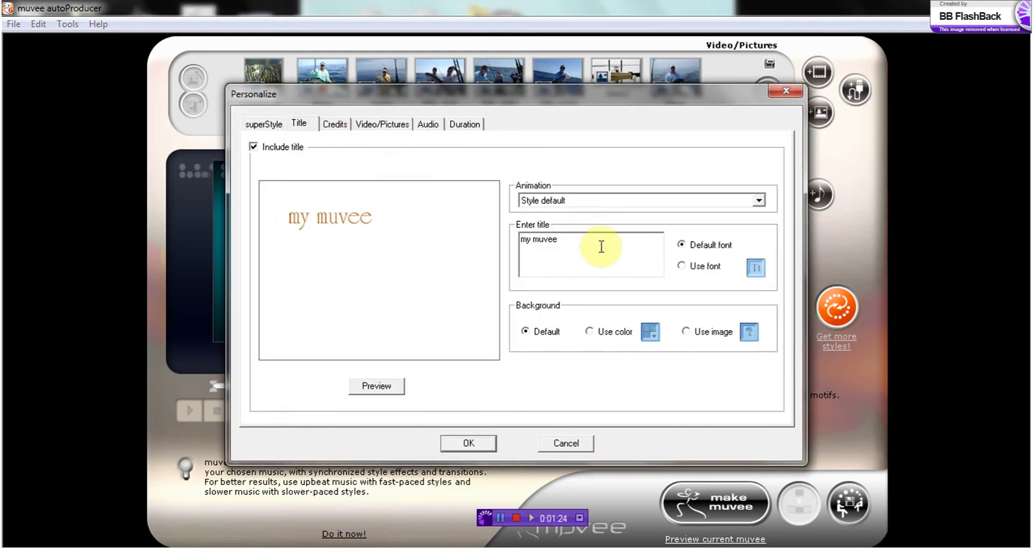
drag(598, 241, 468, 235)
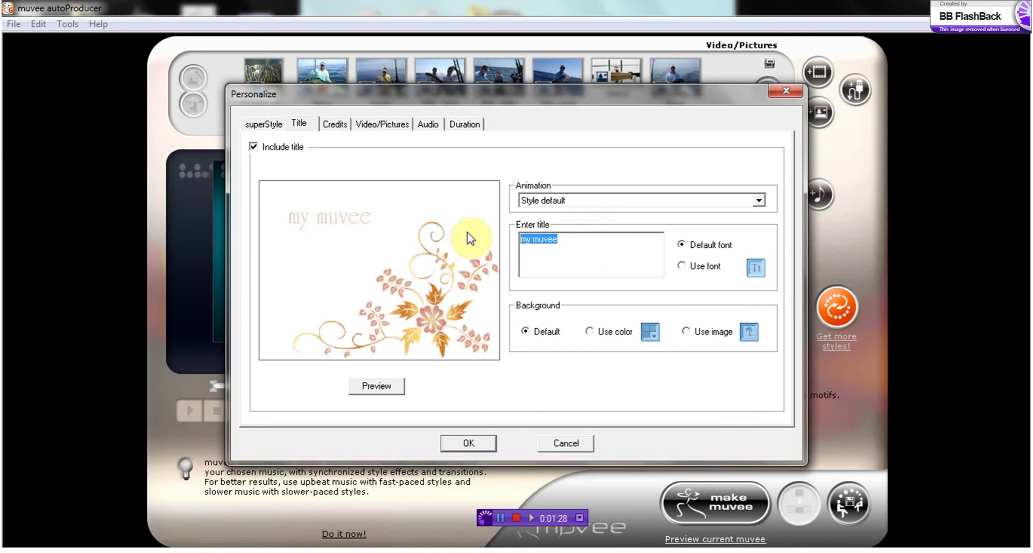
text(Fishing Trip)
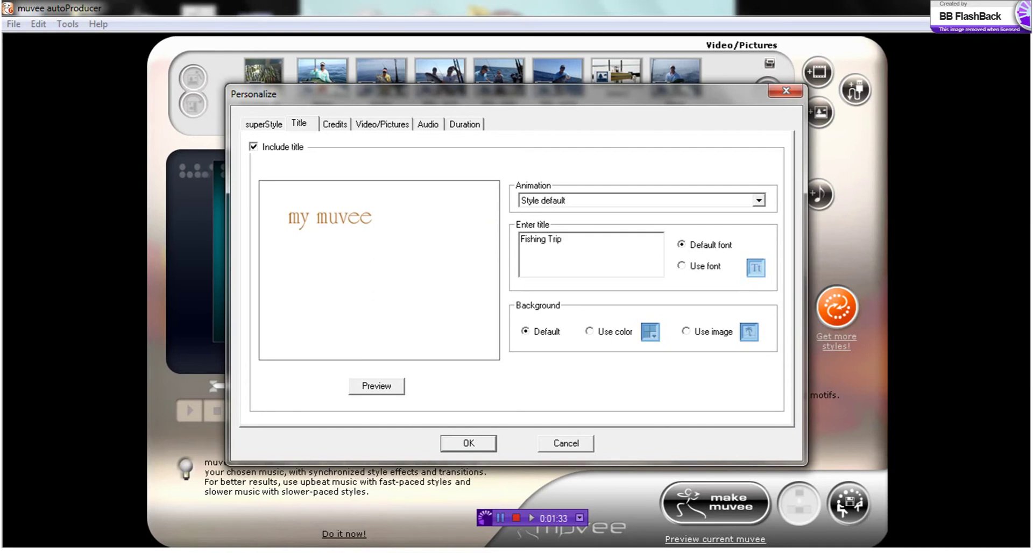
click(670, 204)
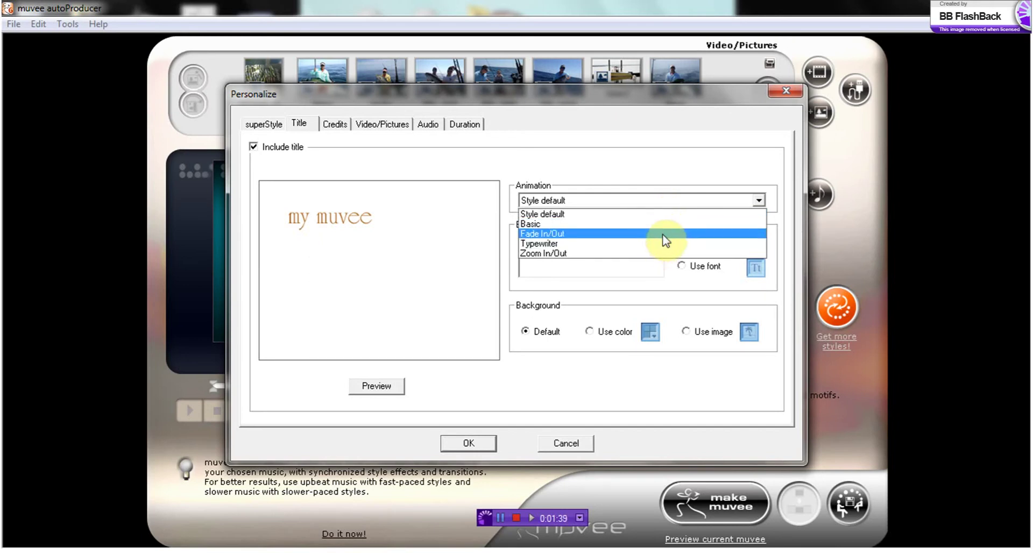
click(668, 224)
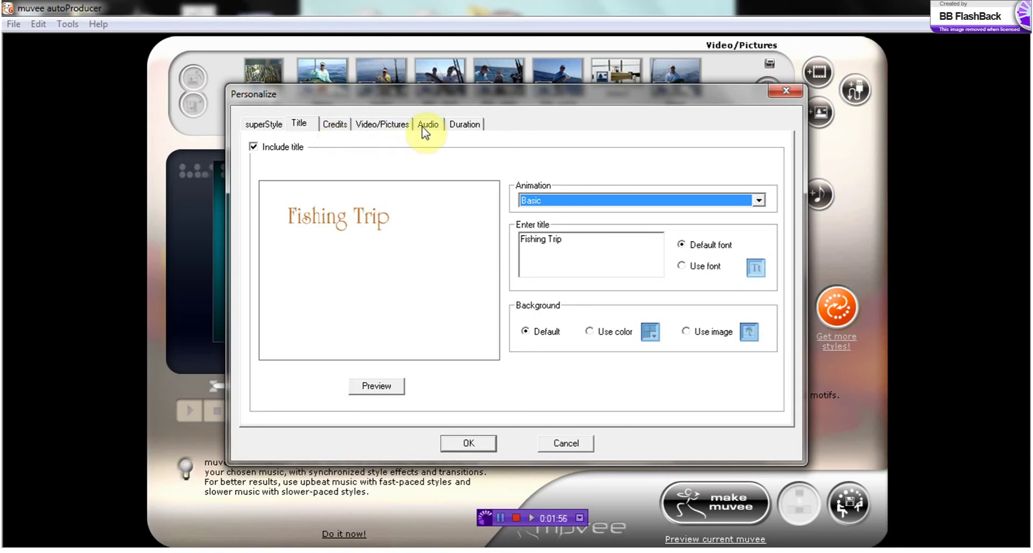
click(334, 123)
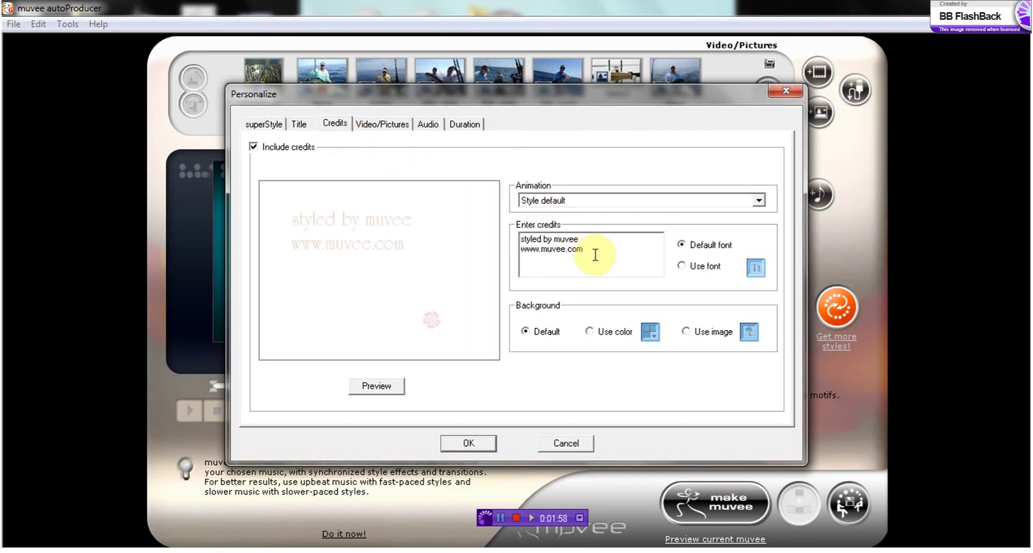
drag(590, 250, 520, 249)
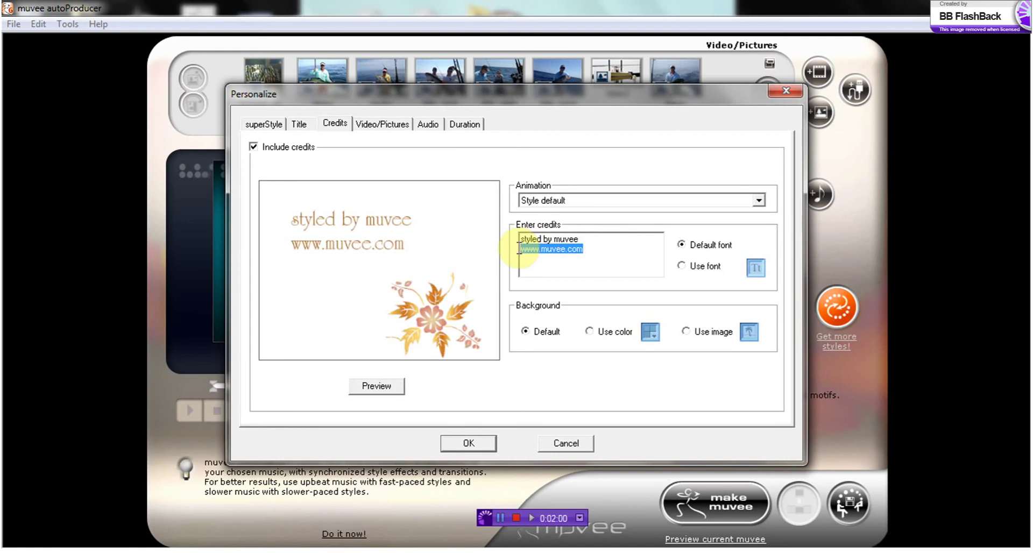
key(BackSpace)
key(BackSpace)
key(BackSpace)
key(BackSpace)
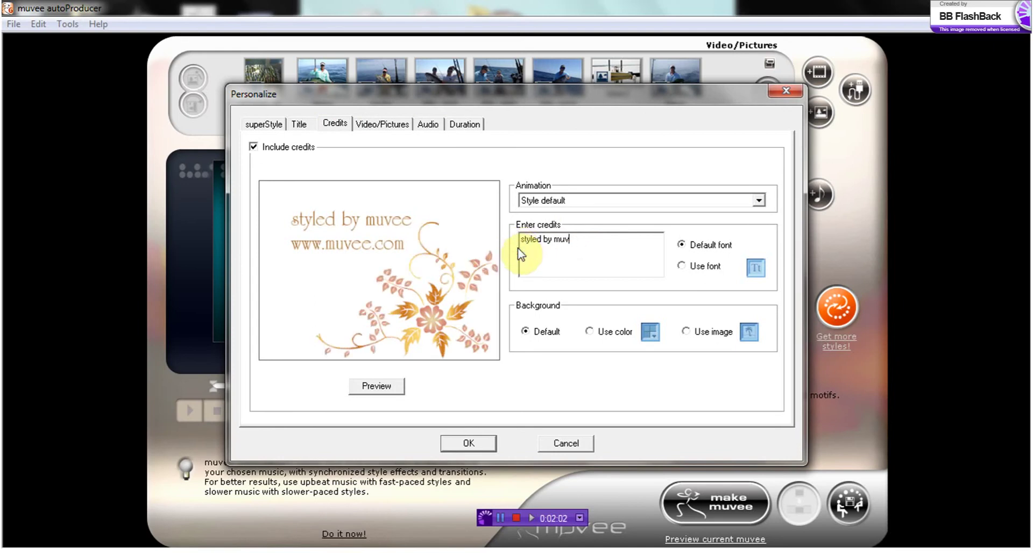
key(BackSpace)
key(BackSpace)
key(BackSpace)
text(M)
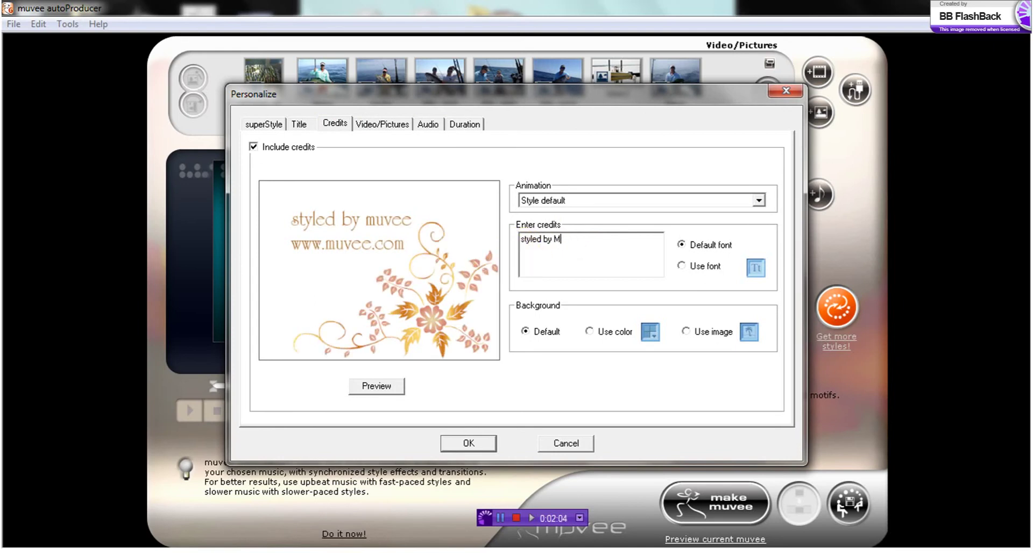
text(elissa)
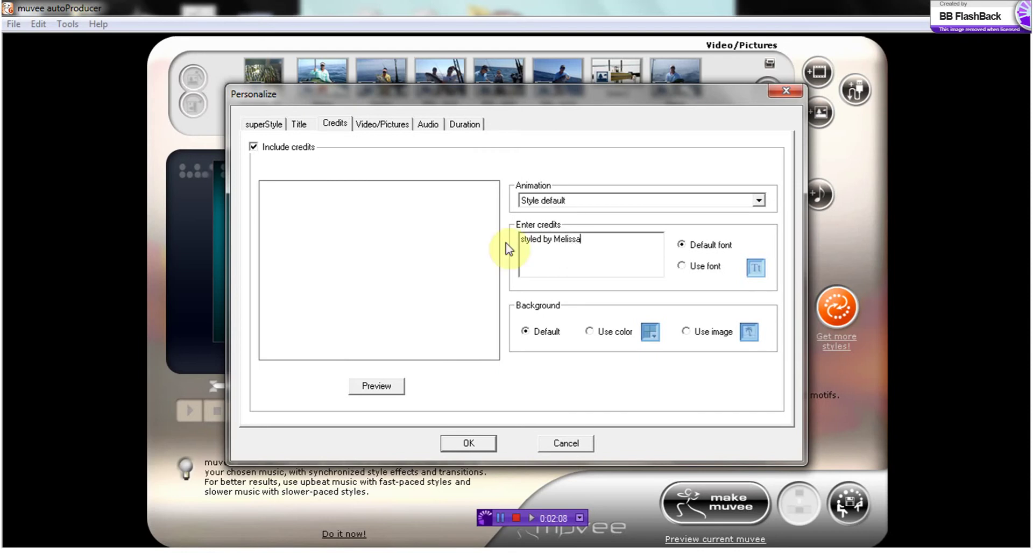
Confirm the duration stays Fit to music, review the Audio options, and accept the Personalize settings
click(454, 126)
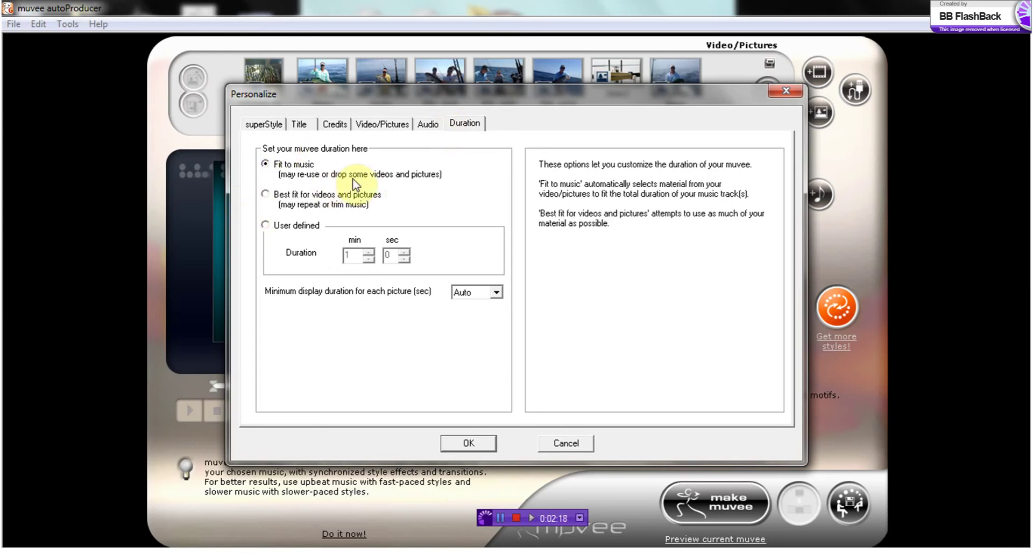
click(422, 128)
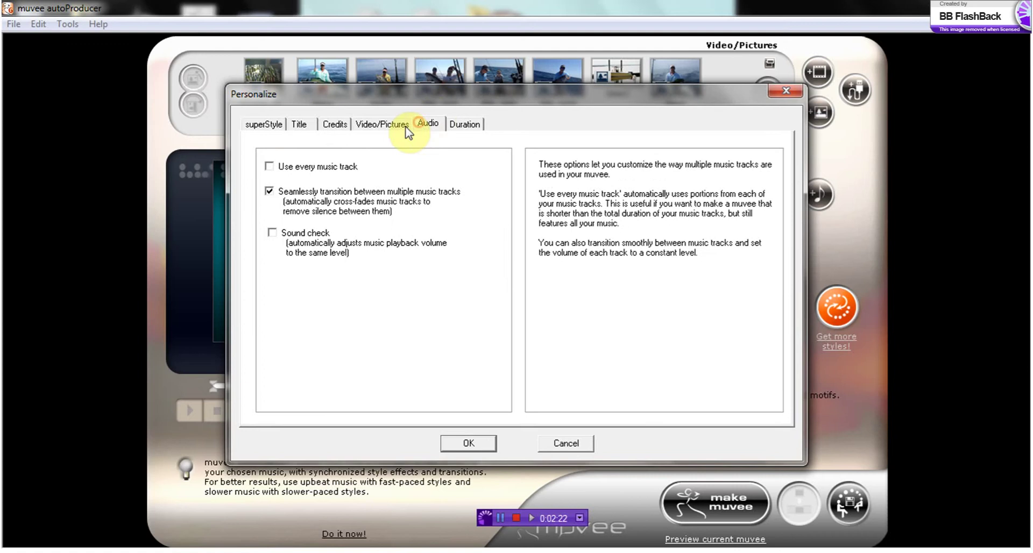
click(469, 441)
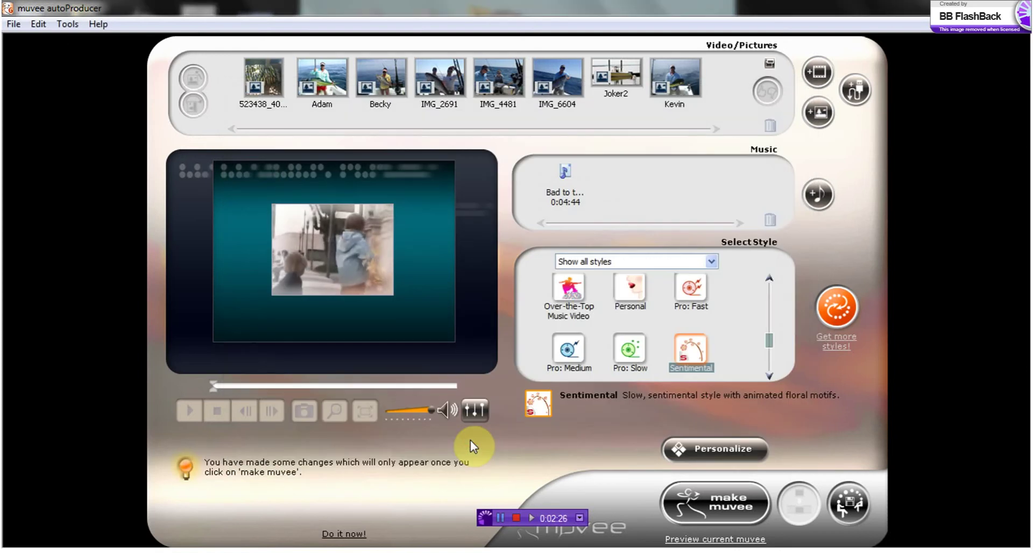
Make the Fishing Trip muvee and stop its preview after it plays
click(738, 495)
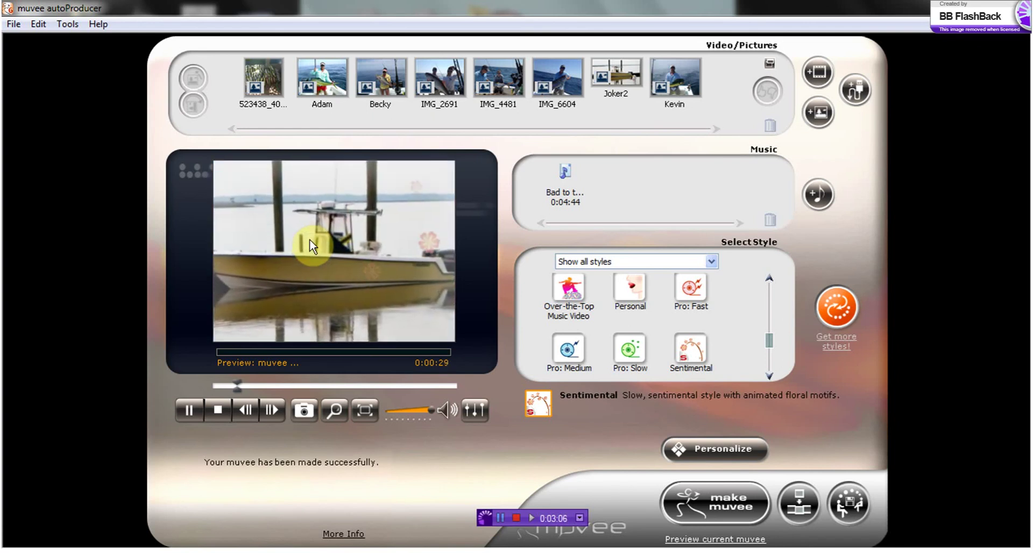
click(215, 410)
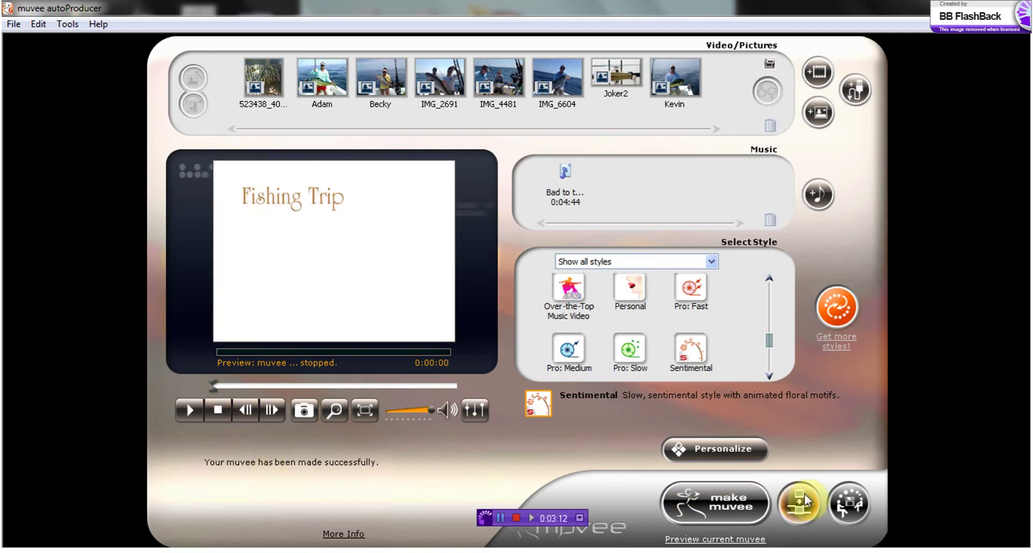
In muveeShare, rename 'new muvee 001' to 'Fishing Trip' and tick the first muvee in the list
click(854, 509)
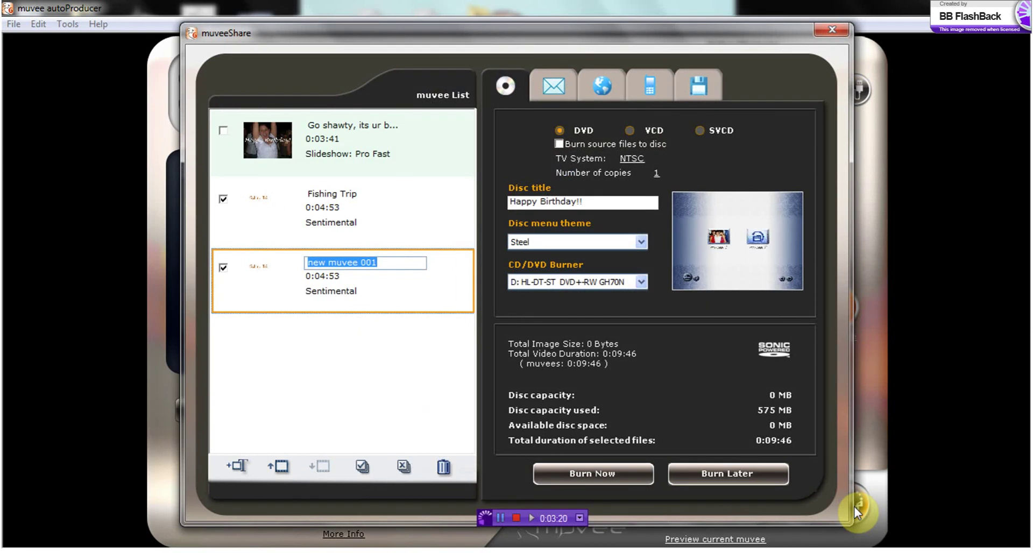
text(Fishin)
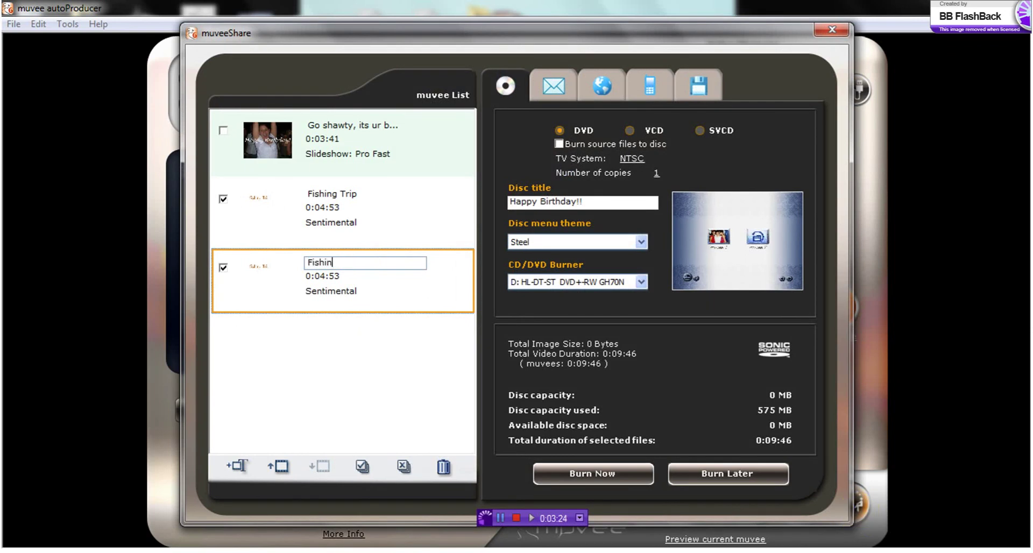
text(g Trip)
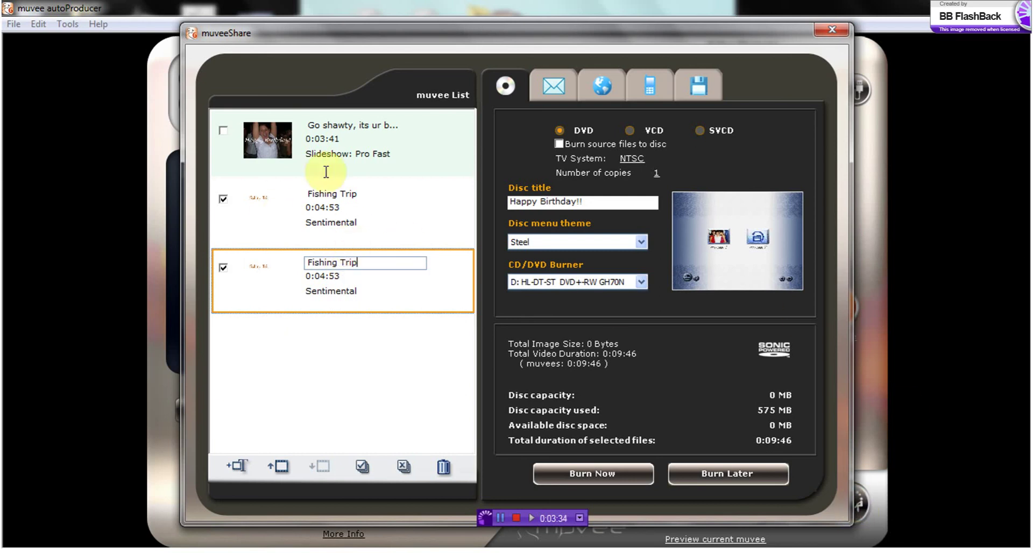
click(223, 131)
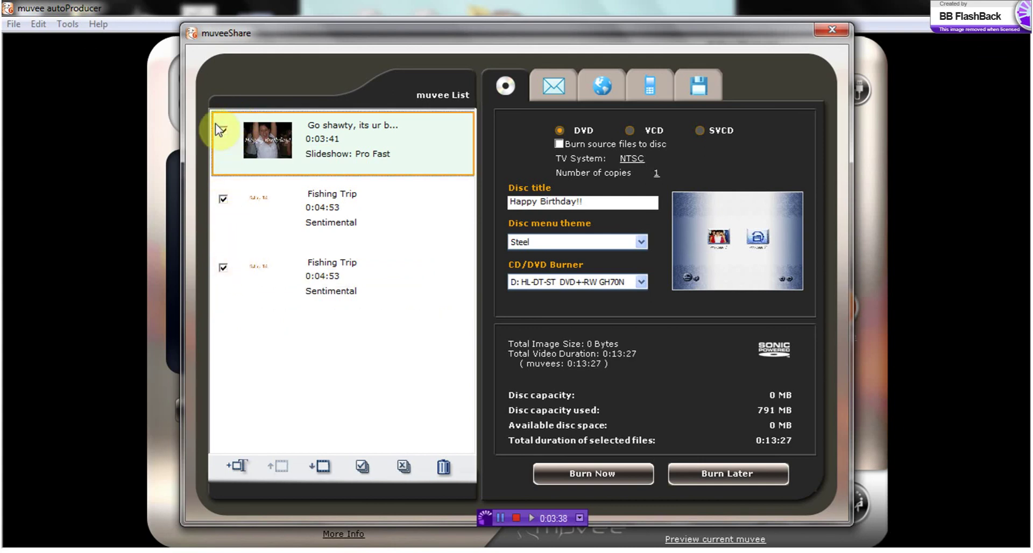
Untick the first muvee and the older Fishing Trip copy, leaving 0:04:53 (287 MB) selected
click(222, 131)
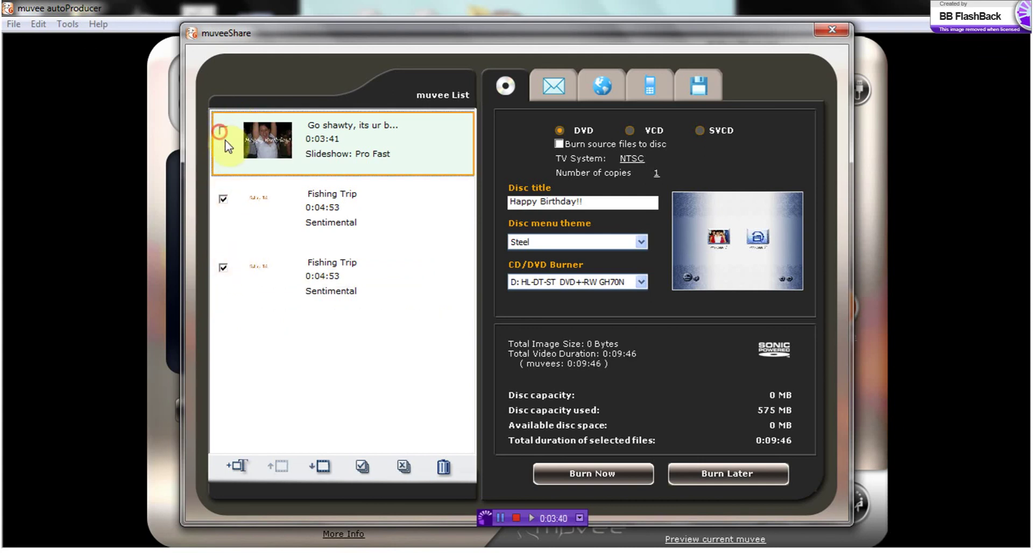
click(223, 200)
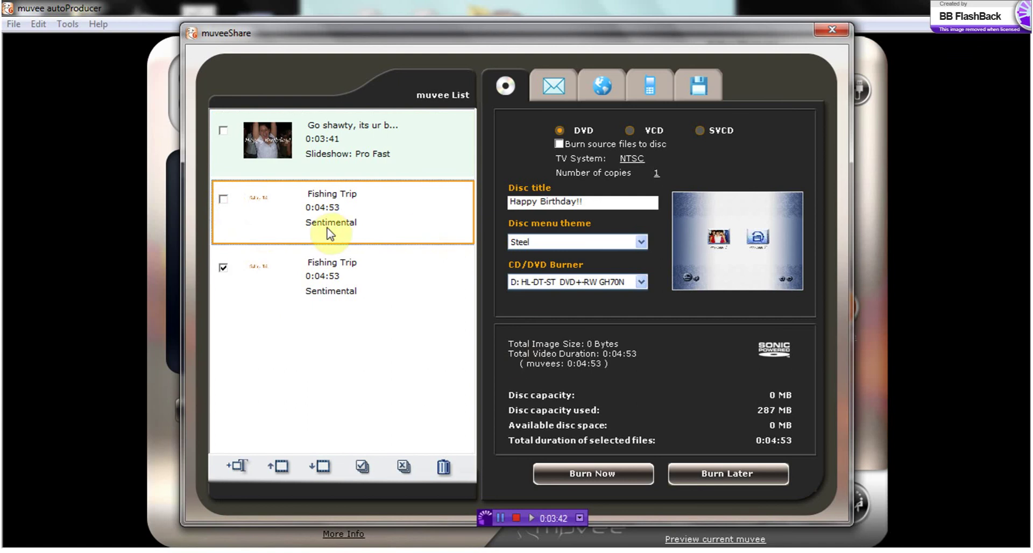